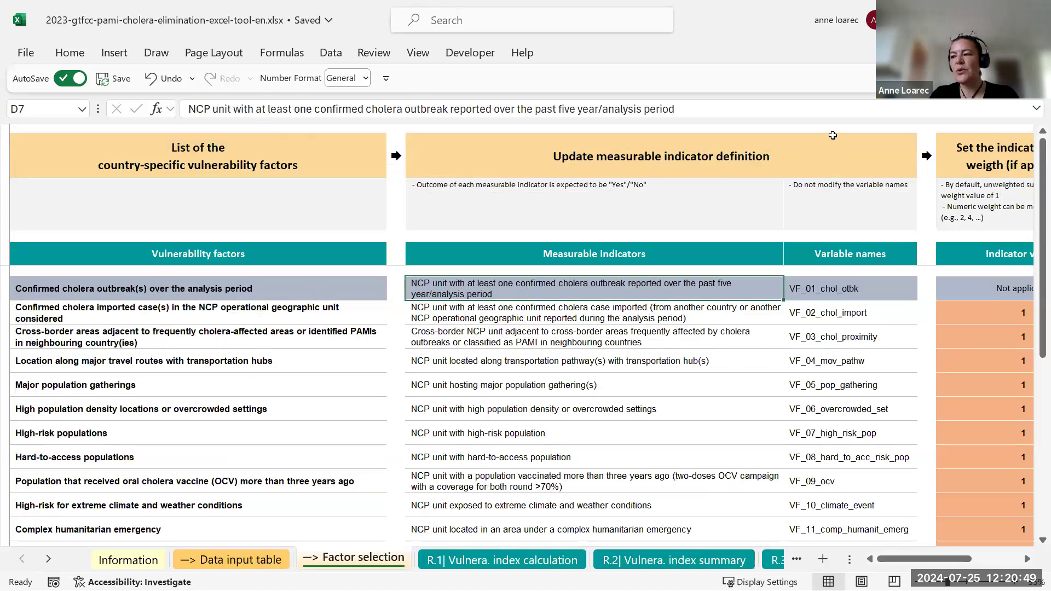
Examine the variable names, indicator weights and factor selection settings for the first vulnerability factors on the Factor selection sheet
left_click(832, 288)
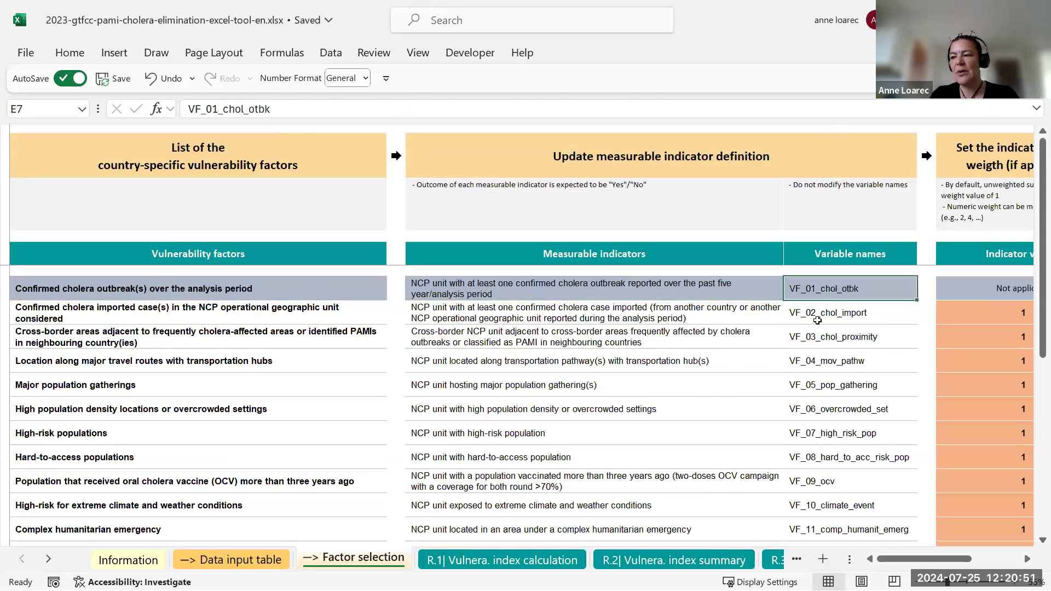
left_click_drag(915, 558, 970, 559)
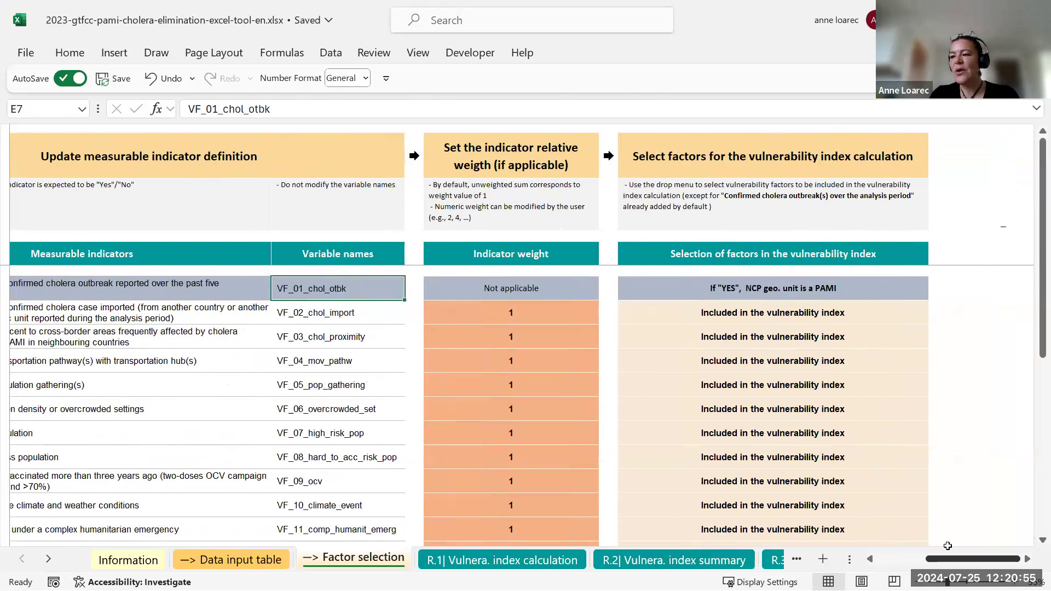
left_click(516, 314)
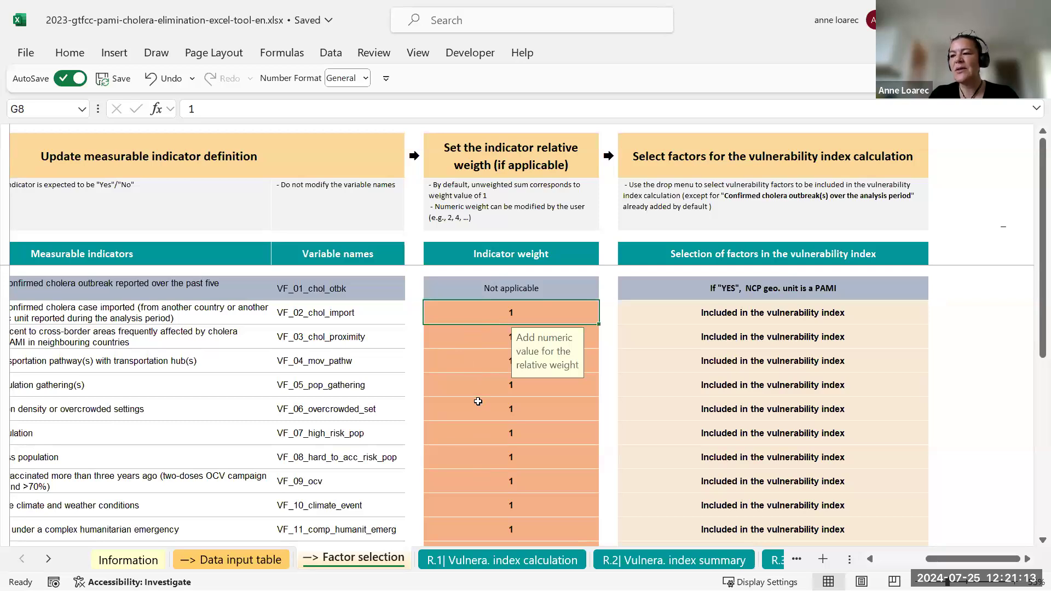
left_click(813, 290)
Set VF_02_chol_import to "Excluded from the vulnerability index" and switch it back to "Included in the vulnerability index"
left_click(809, 318)
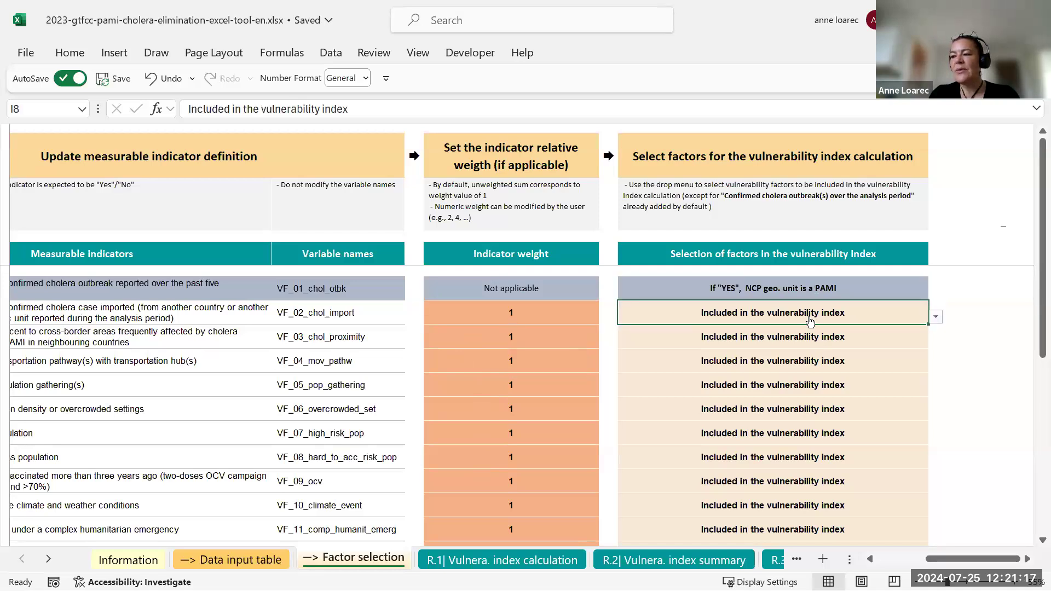
left_click(937, 318)
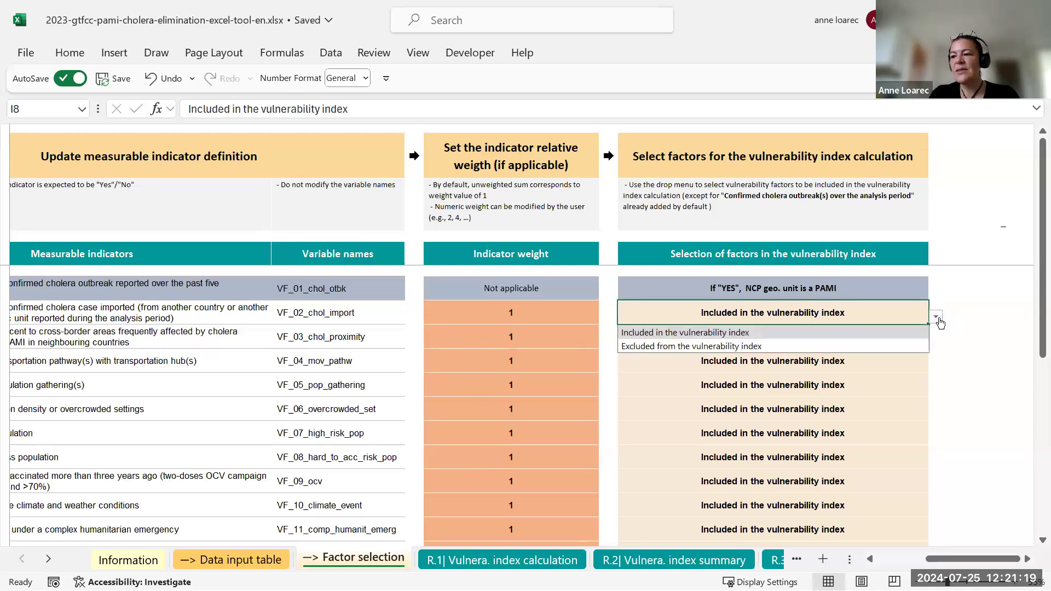
left_click(768, 346)
key("alt+Down")
left_click(936, 317)
key("alt+Down")
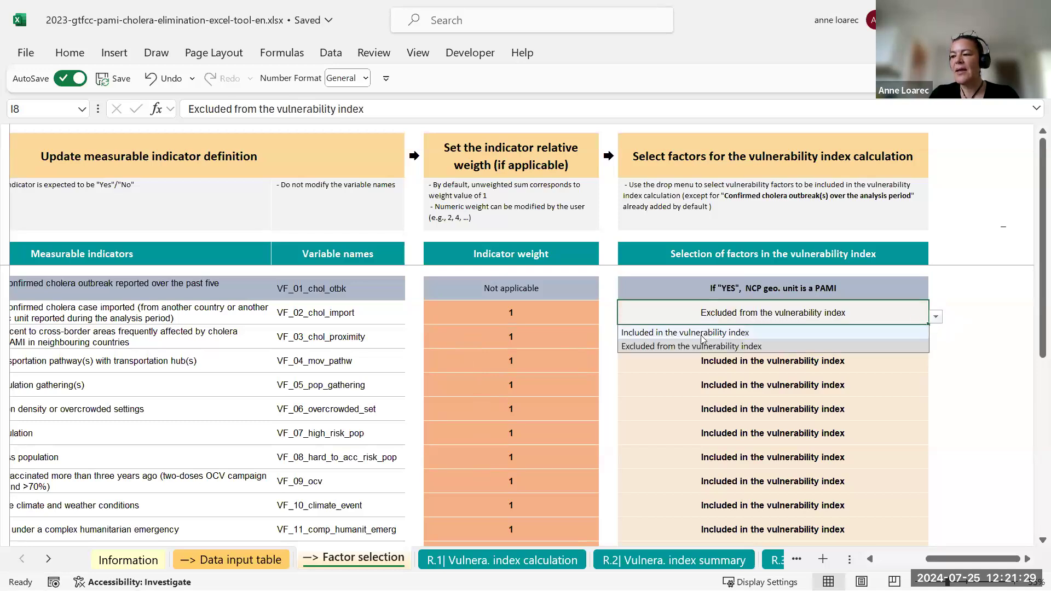
left_click(702, 335)
Review the remaining vulnerability factors and their indicators, down to the four additional country-specific factors
left_click(760, 340)
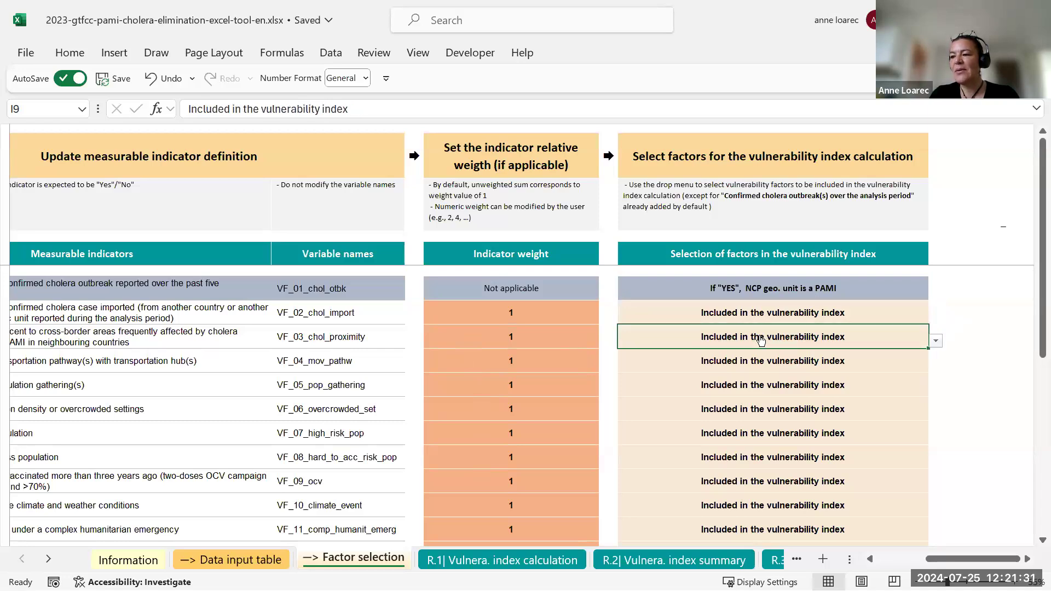
scroll(761, 339, "down", 1)
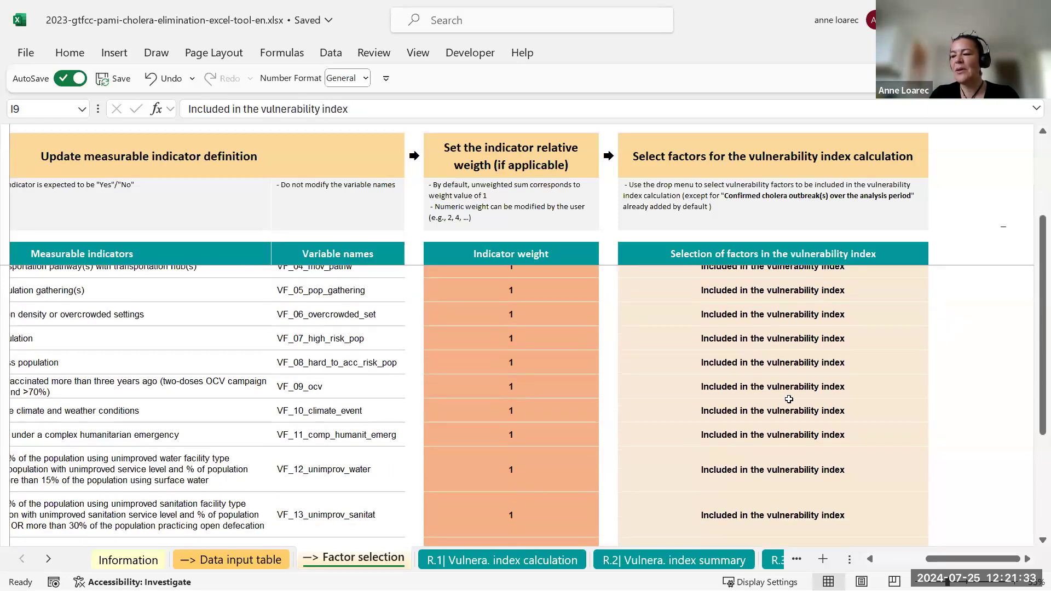
scroll(789, 399, "left", 5)
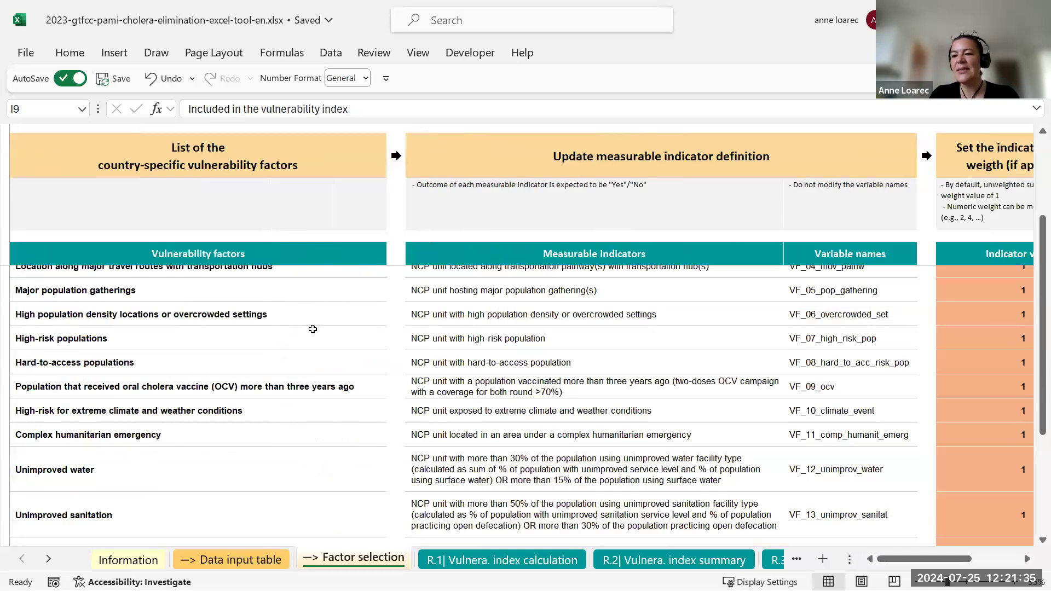
scroll(313, 329, "down", 1)
scroll(312, 329, "down", 2)
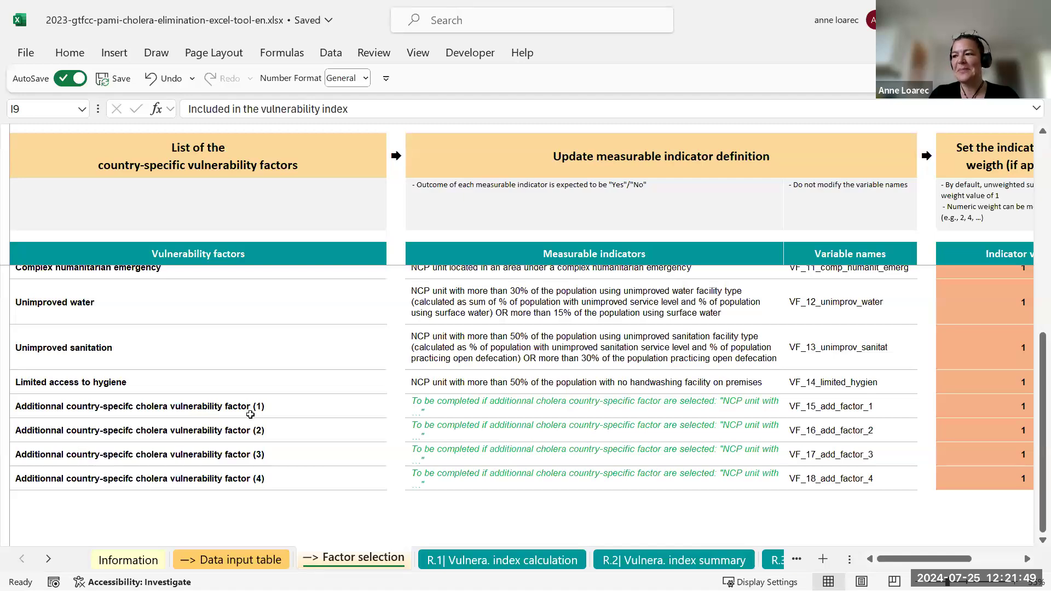
Extend the working table on the R.1| Vulnera. index calculation sheet from row 2 down through row 101
left_click(468, 559)
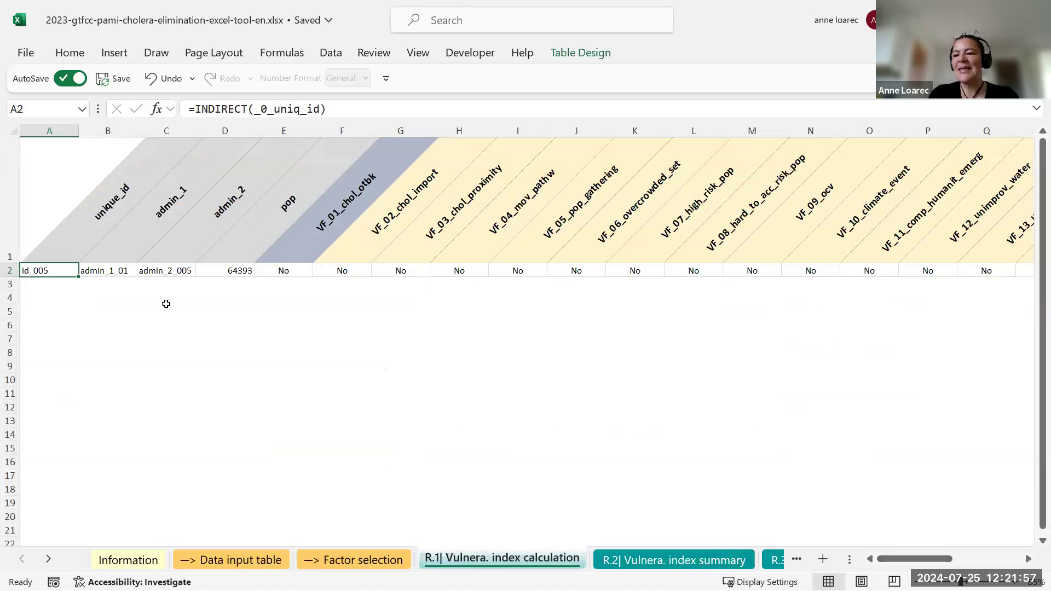
left_click_drag(61, 269, 825, 544)
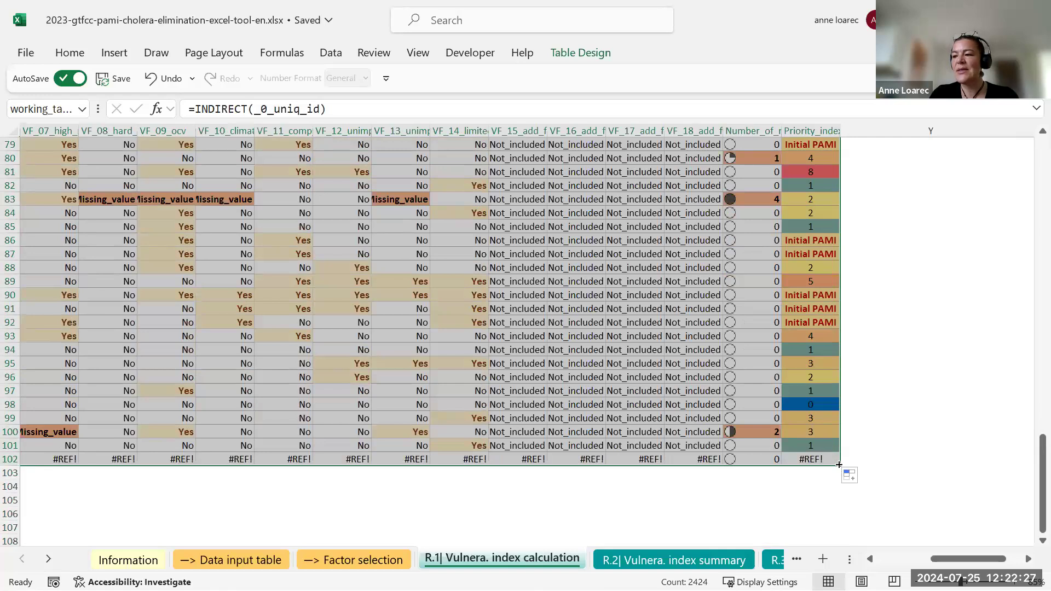
left_click_drag(839, 465, 840, 454)
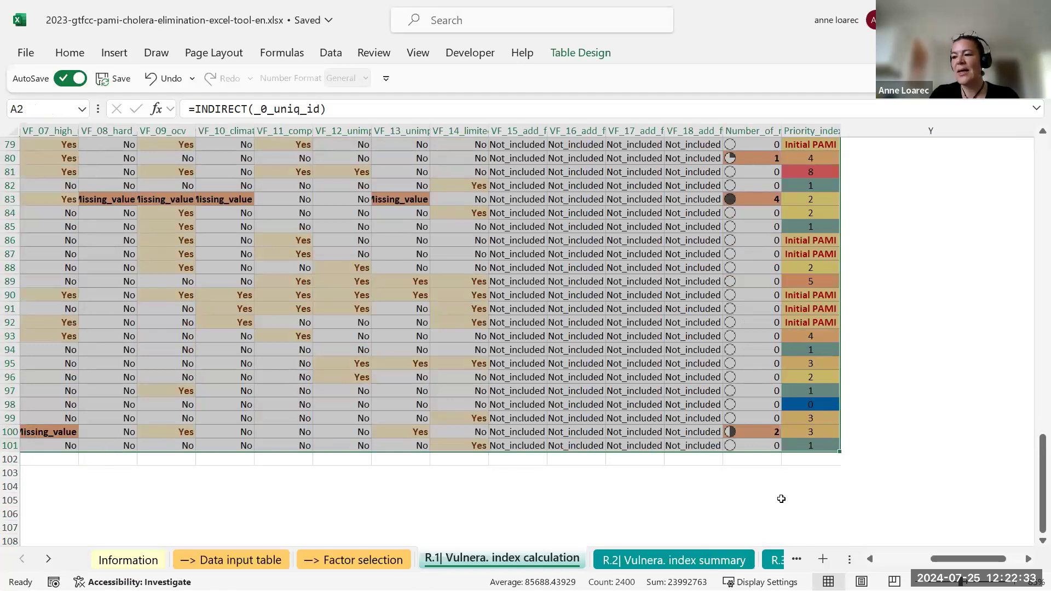
Look over the filled calculation table from its last rows back up to the first columns of the header row
left_click_drag(949, 560, 896, 561)
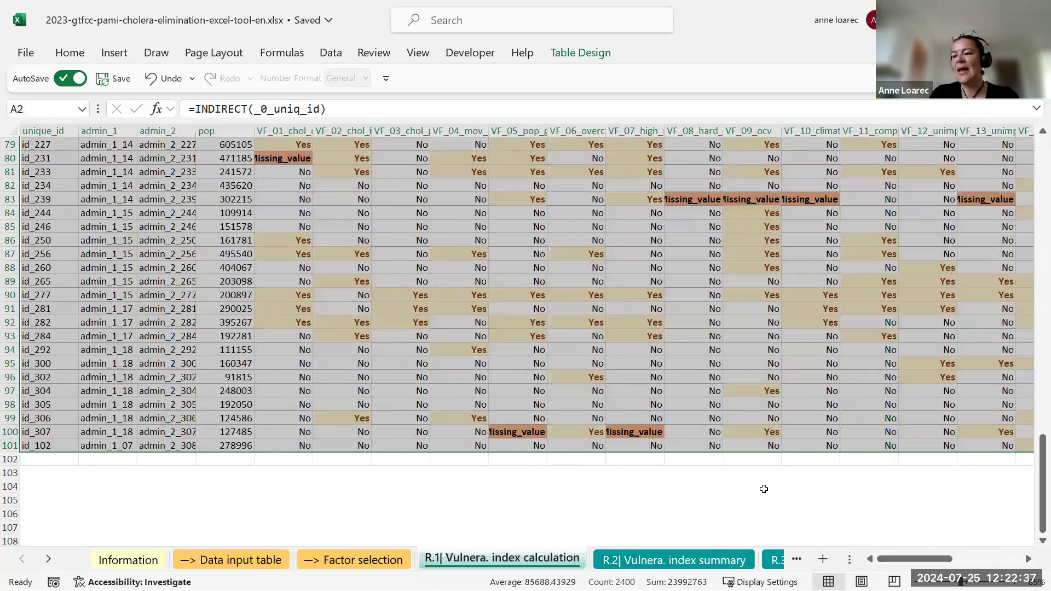
scroll(712, 433, "up", 15)
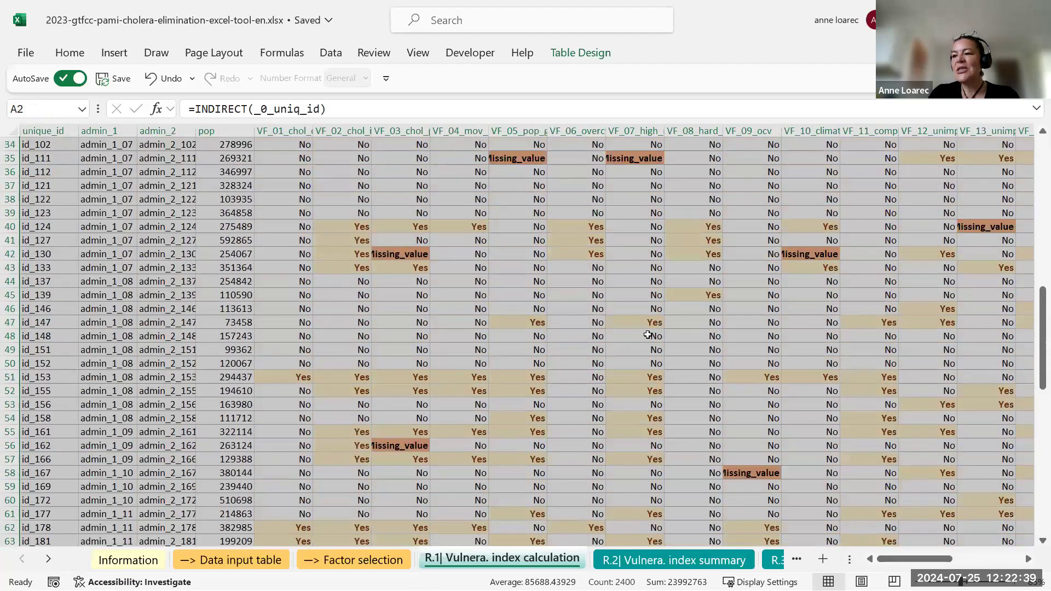
left_click(648, 336)
scroll(564, 353, "up", 10)
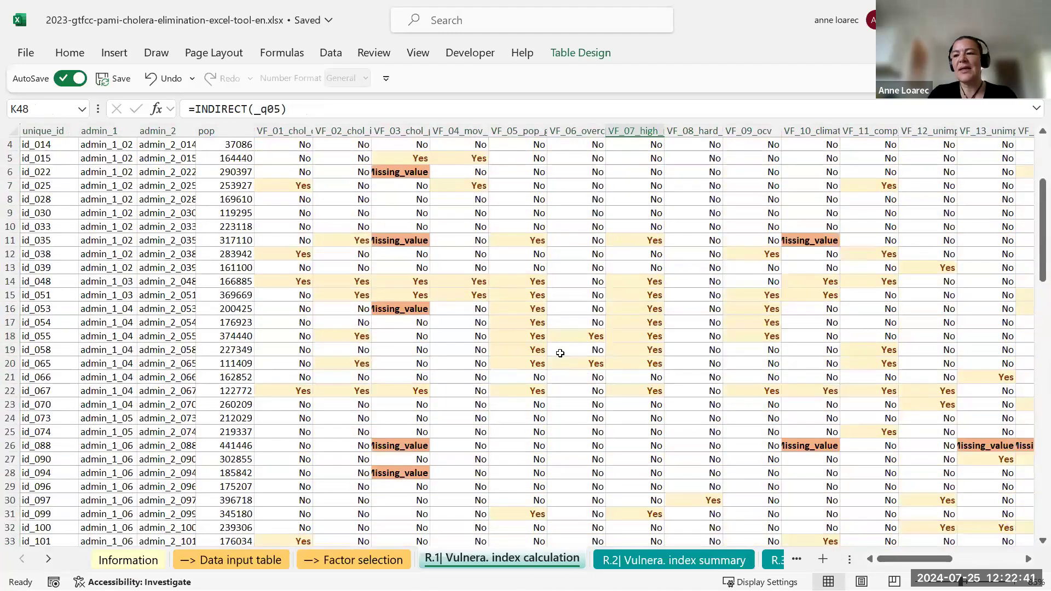
scroll(555, 352, "up", 1)
scroll(657, 438, "up", 3)
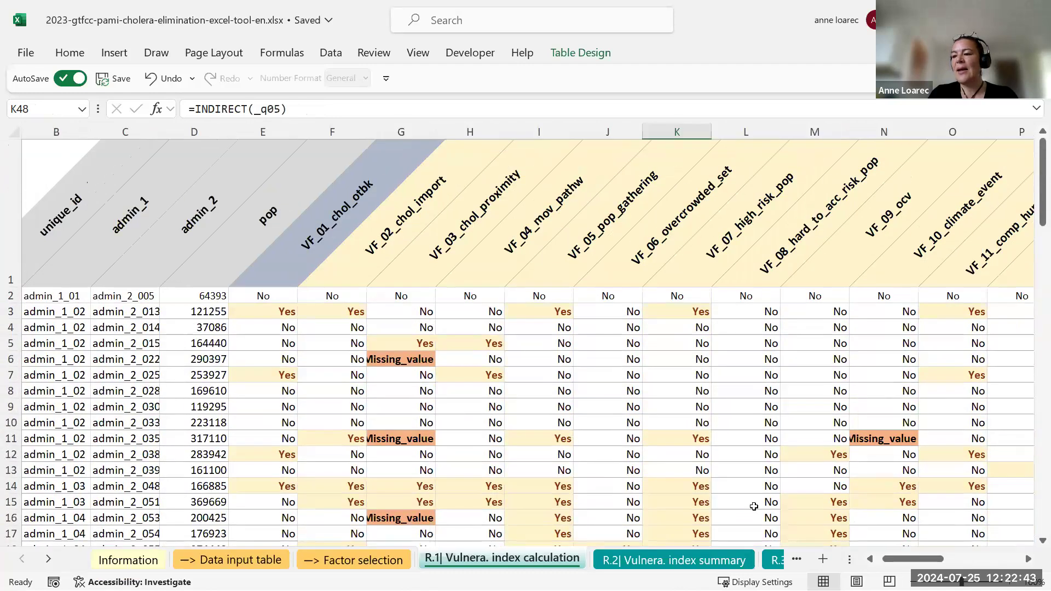
left_click(872, 560)
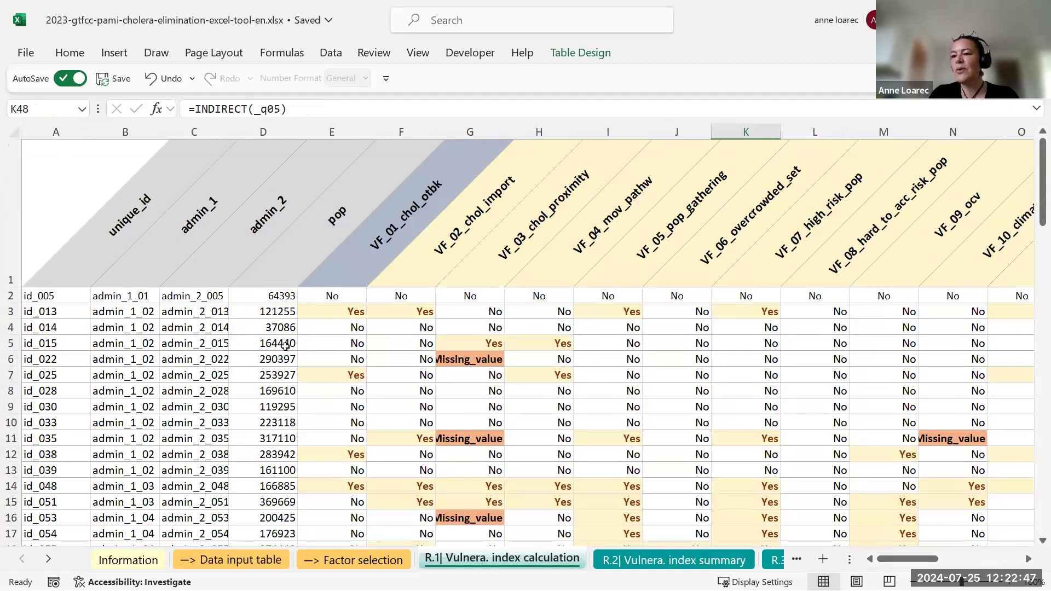
Inspect the Number_of_missing_values column and the Priority_index formula in row 2
left_click_drag(886, 559, 955, 565)
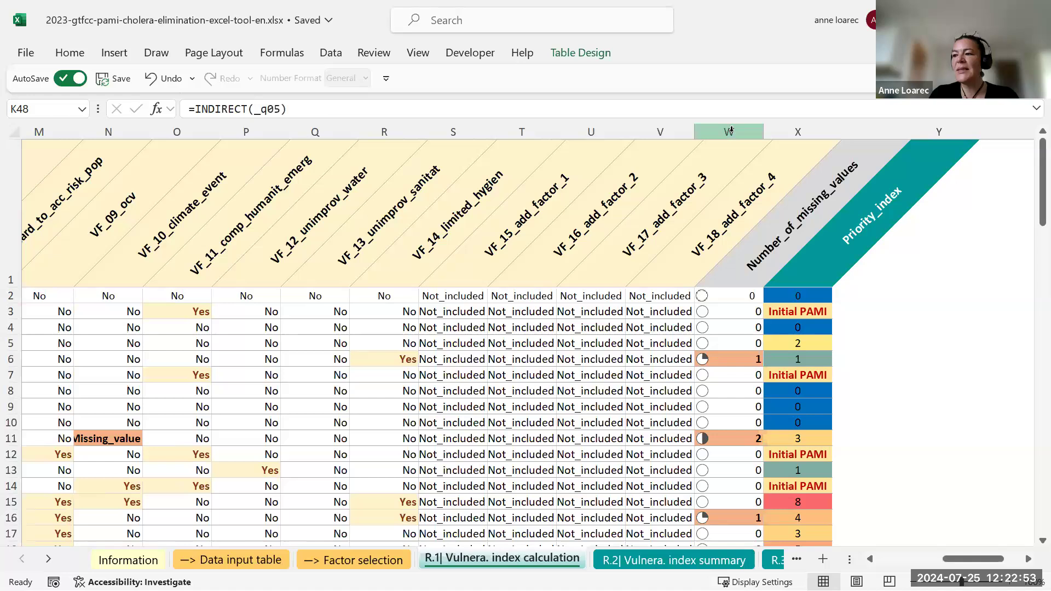
left_click(732, 129)
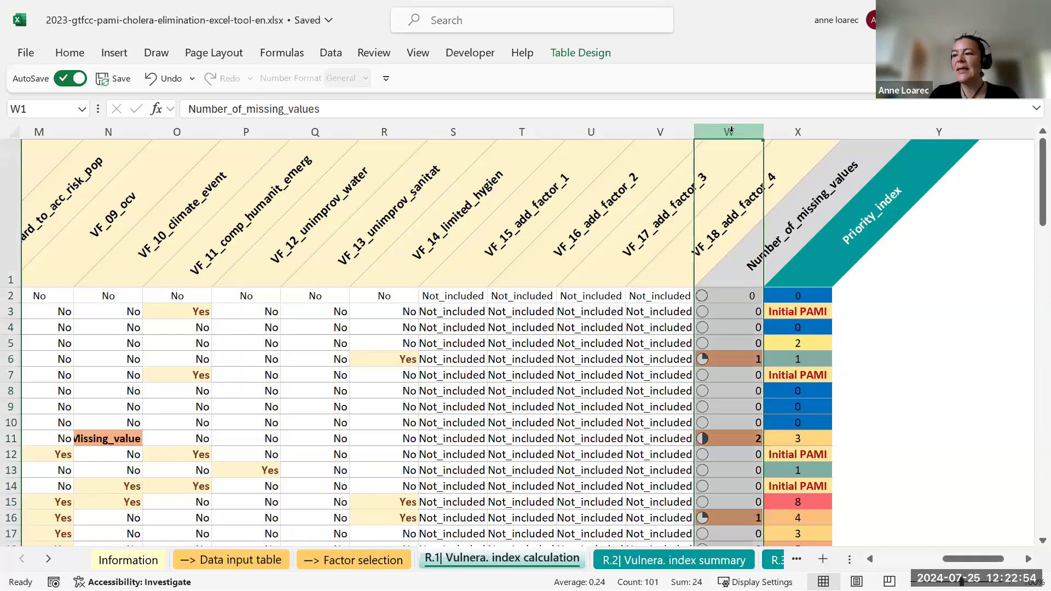
left_click(820, 294)
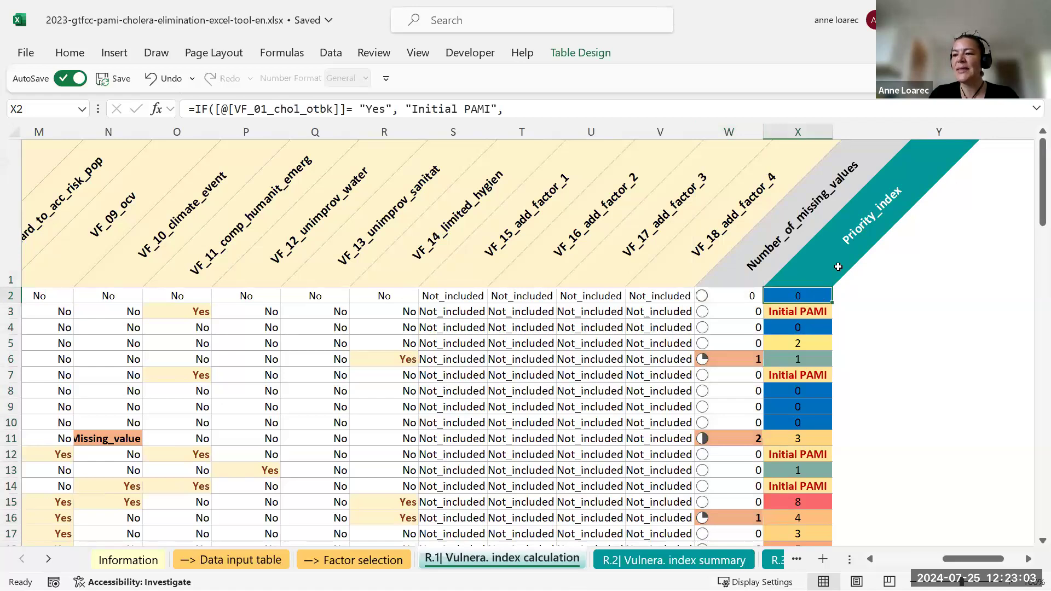
Compare the VF_01_chol_otbk answer for id_013 in row 3 with its Priority_index result
scroll(957, 560, "left", 3)
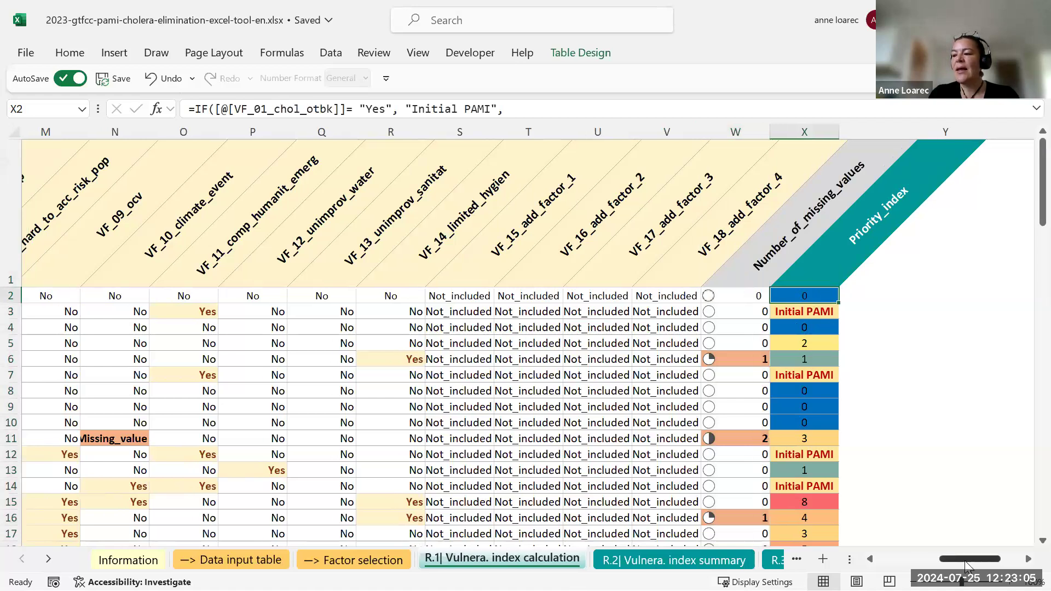
scroll(957, 560, "left", 5)
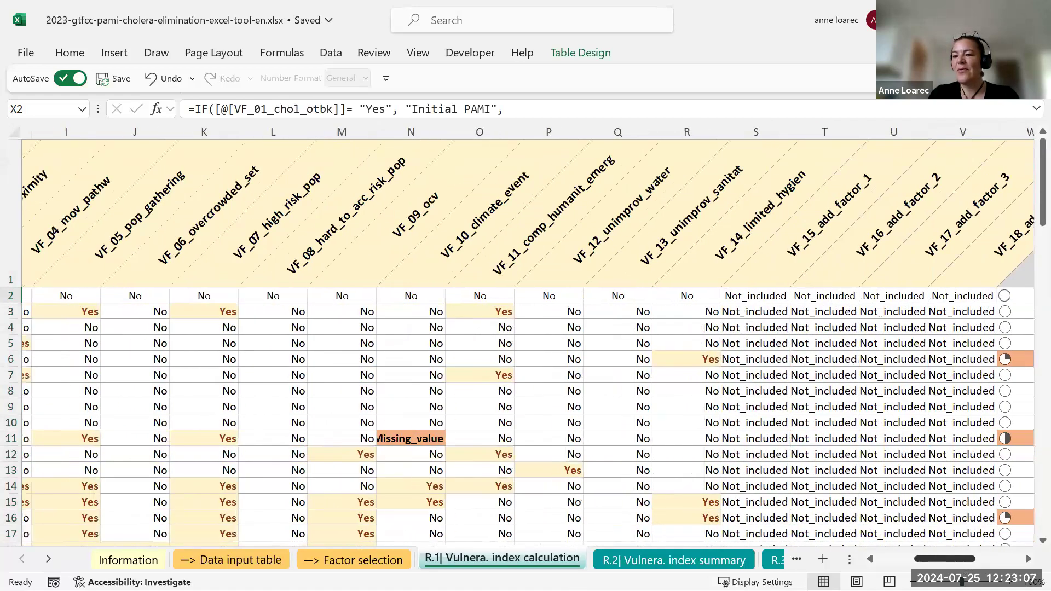
scroll(918, 564, "left", 2)
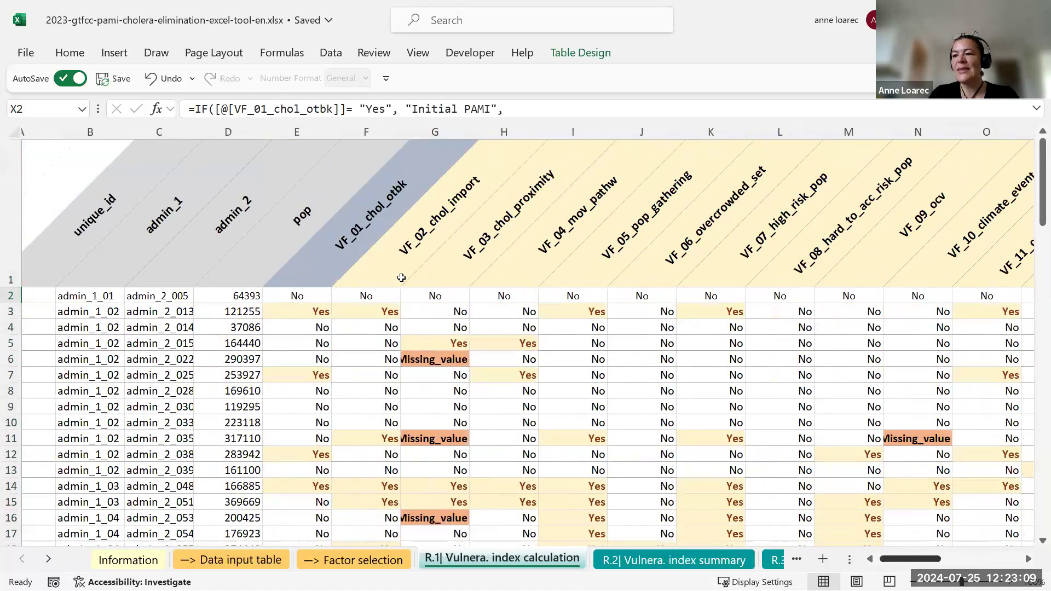
left_click(302, 311)
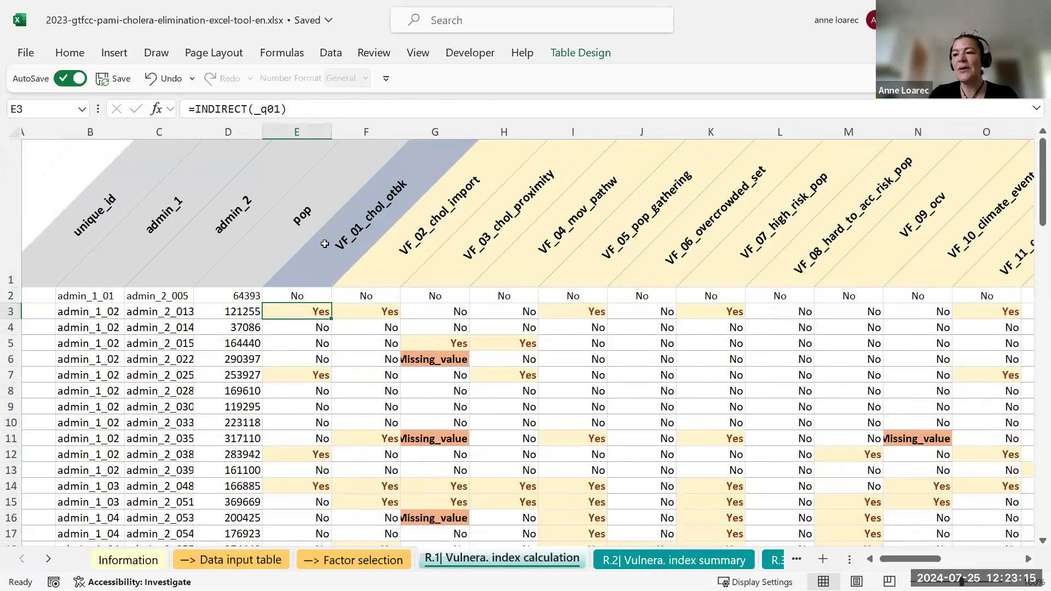
left_click_drag(923, 559, 977, 561)
key("ctrl+Right")
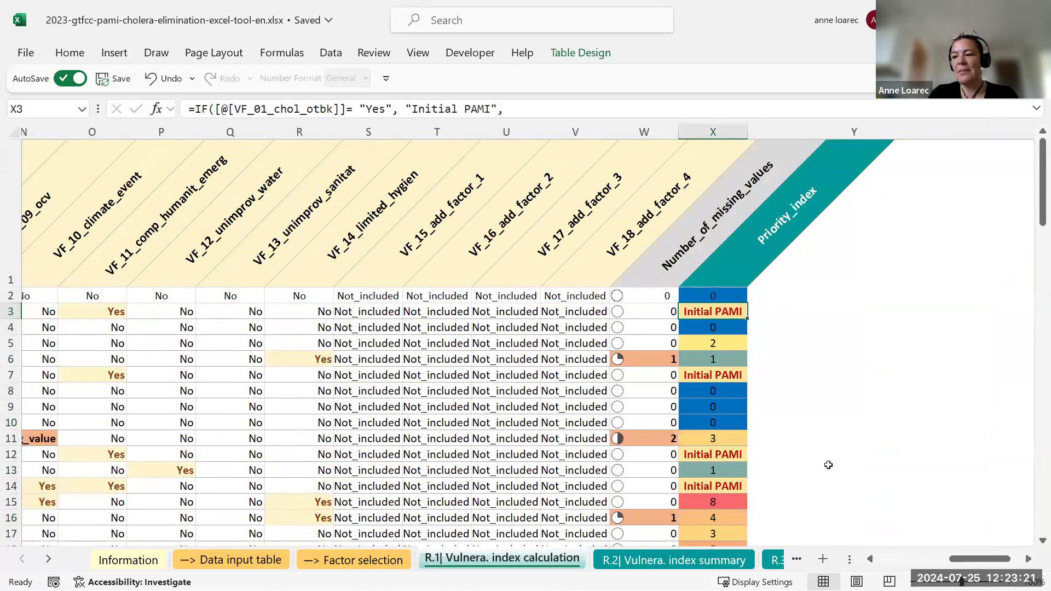
Check the row 4 factor answers from VF_02_chol_import through VF_14_limited_hygien against that unit's Priority_index
left_click_drag(984, 563, 918, 562)
scroll(668, 372, "left", 5)
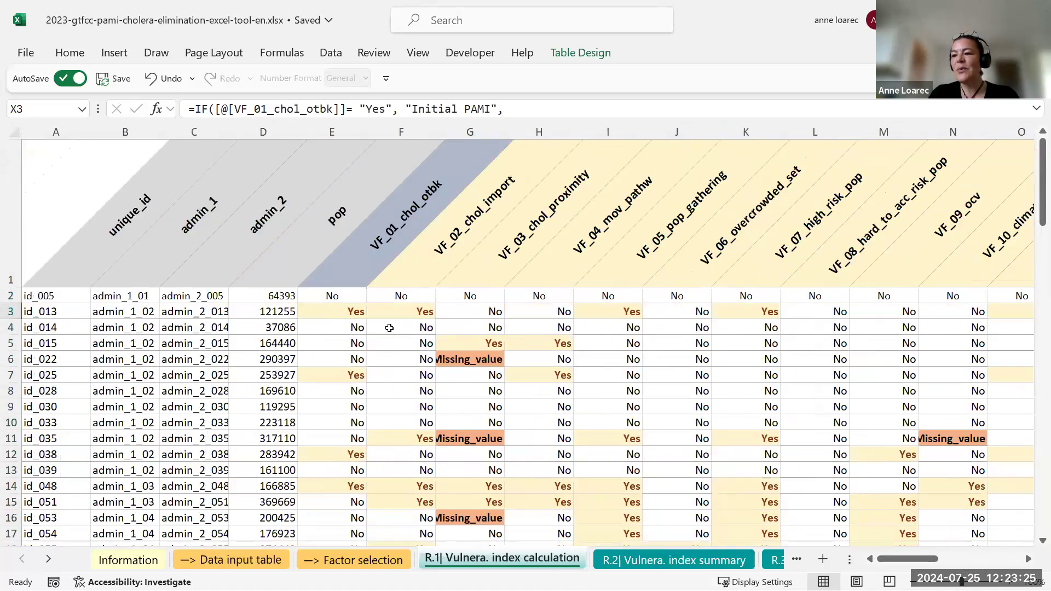
left_click_drag(403, 329, 767, 329)
left_click_drag(993, 329, 1037, 329)
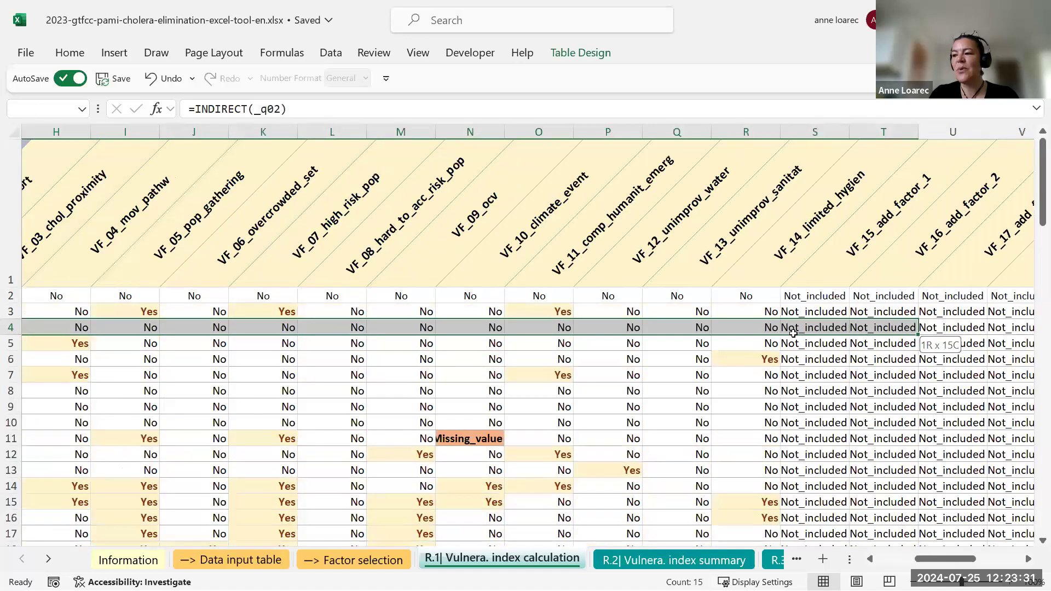
left_click_drag(714, 336, 712, 331)
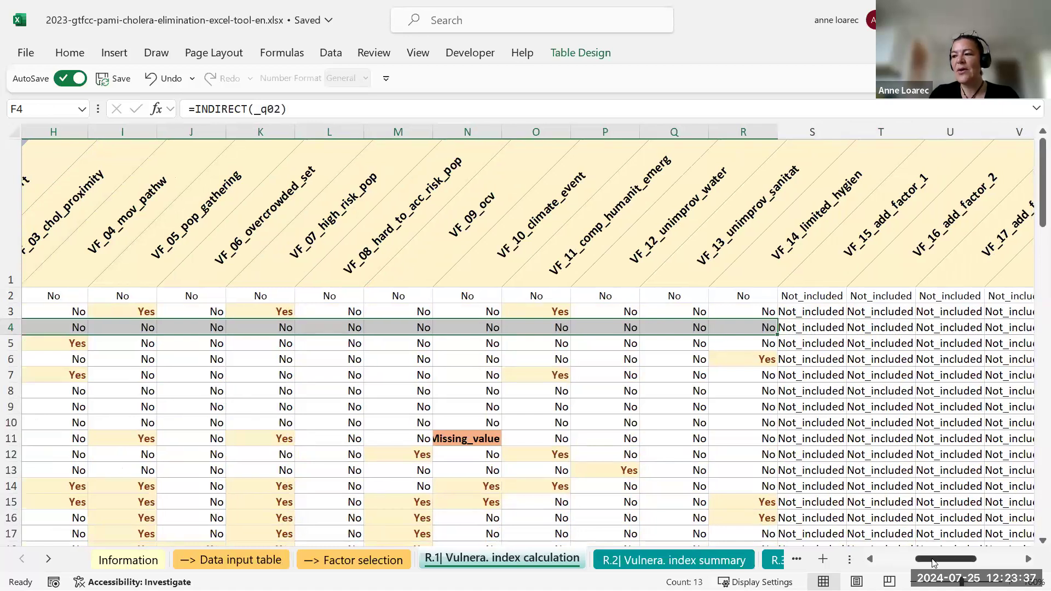
scroll(872, 327, "right", 4)
left_click(871, 327)
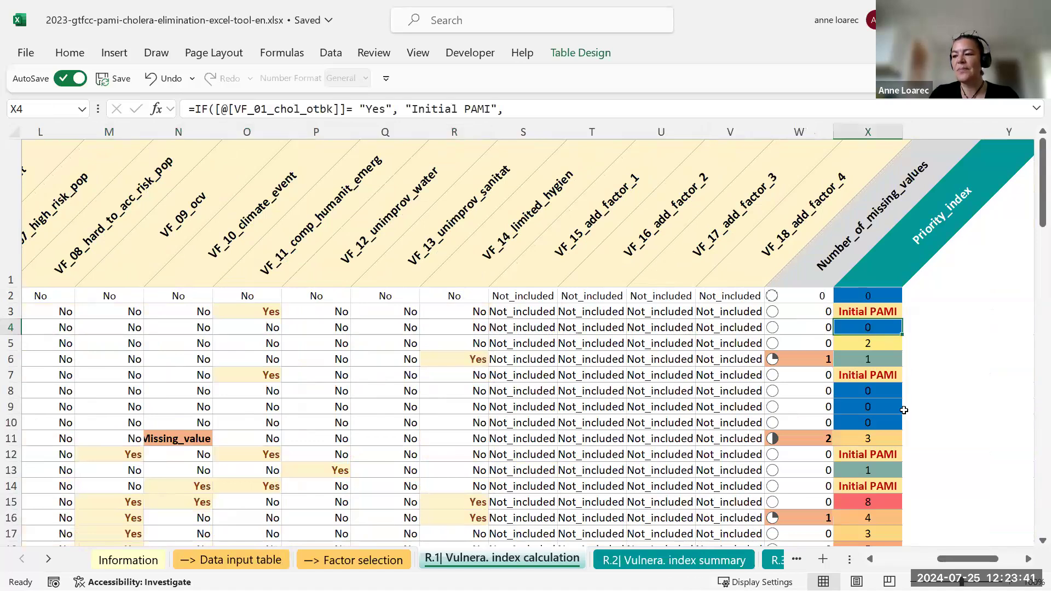
Examine the row 6 factor answers for id_022, its missing values count and its Priority_index formula
left_click(12, 359)
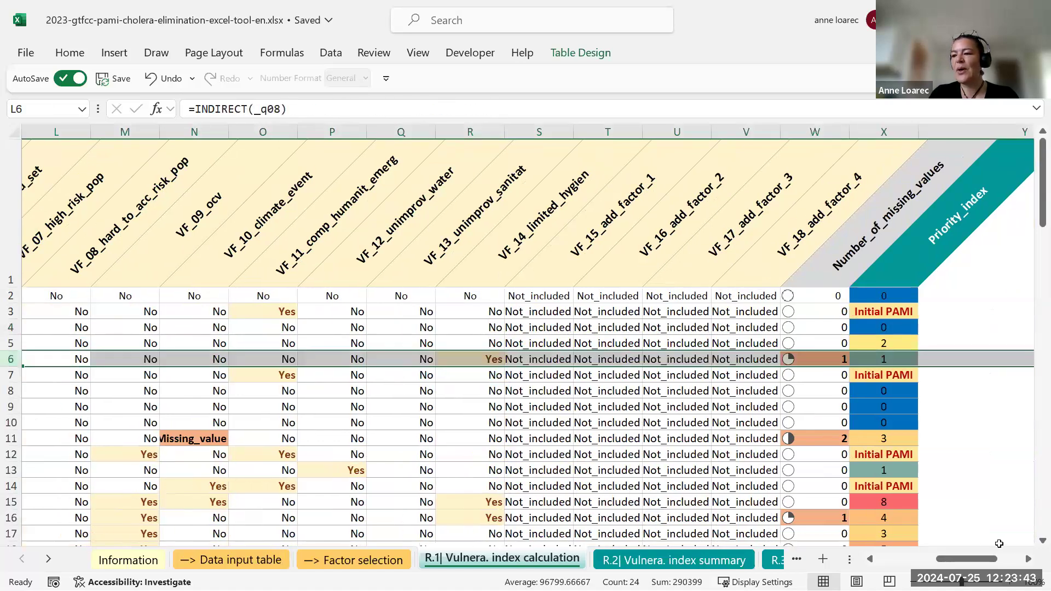
left_click(904, 559)
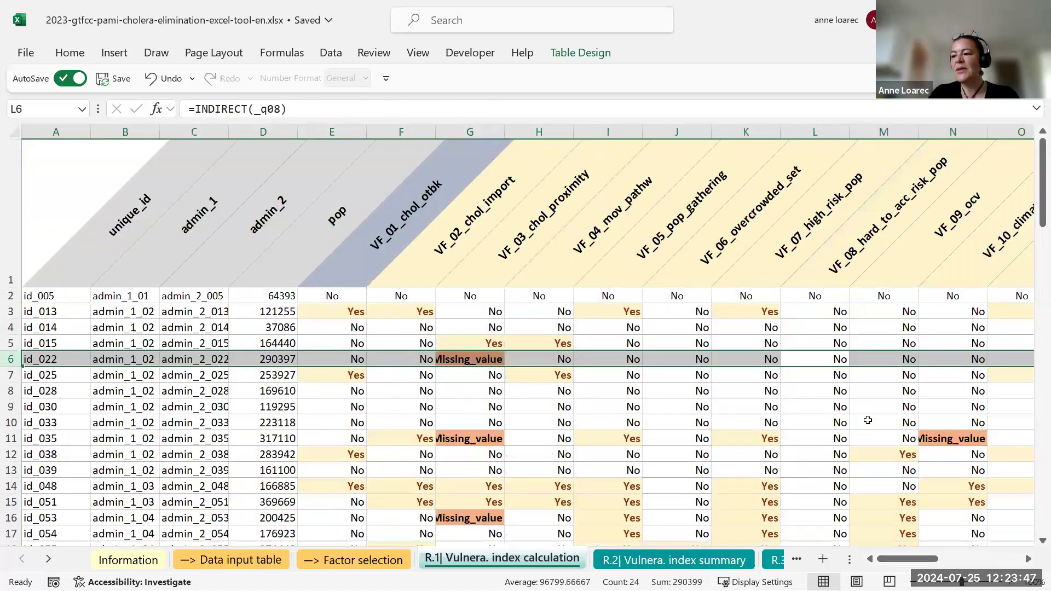
left_click_drag(931, 558, 960, 559)
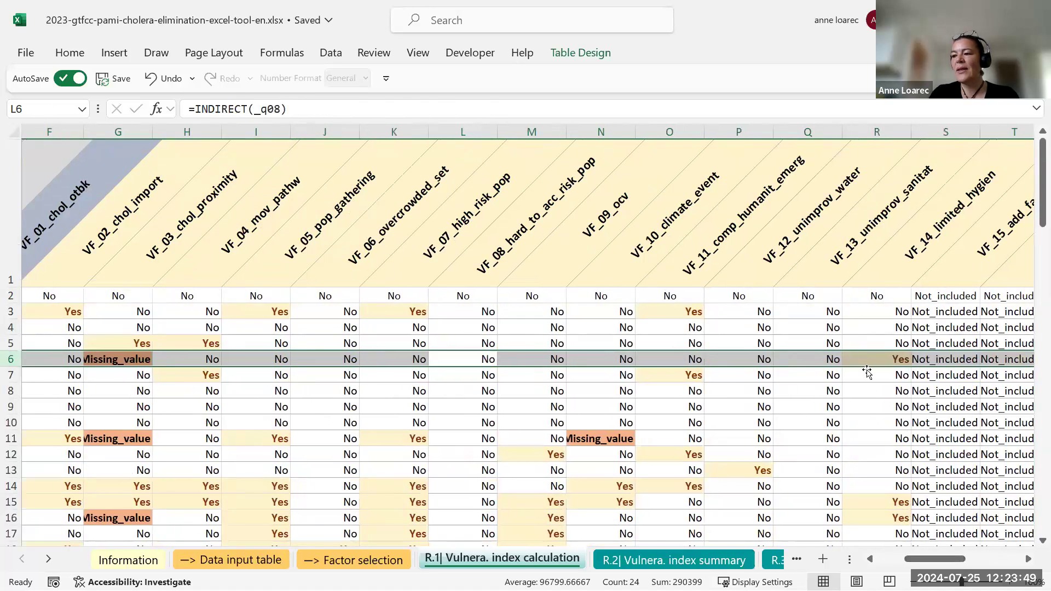
left_click(868, 359)
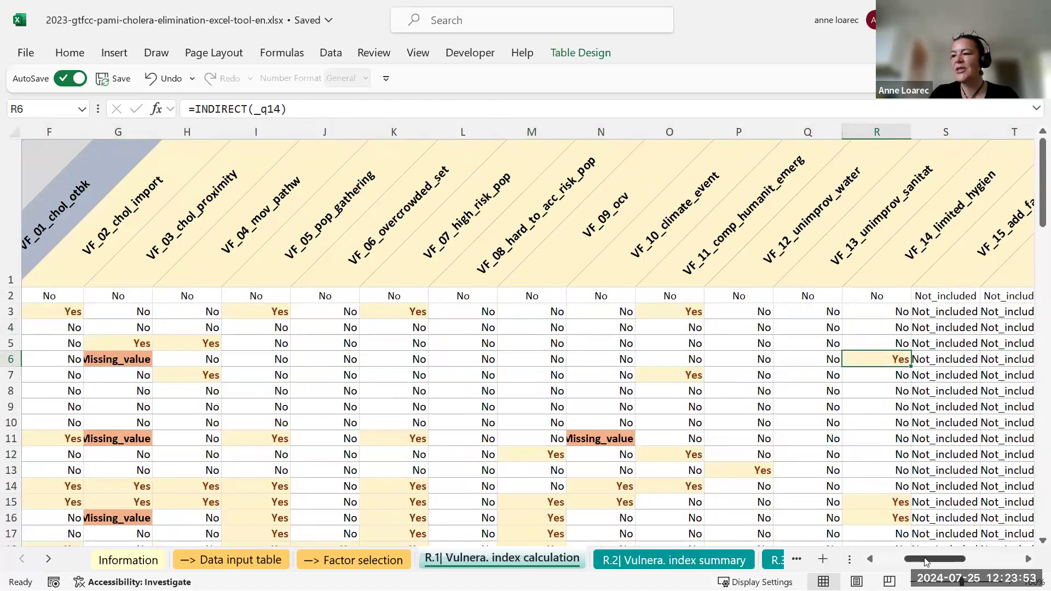
left_click_drag(925, 561, 964, 560)
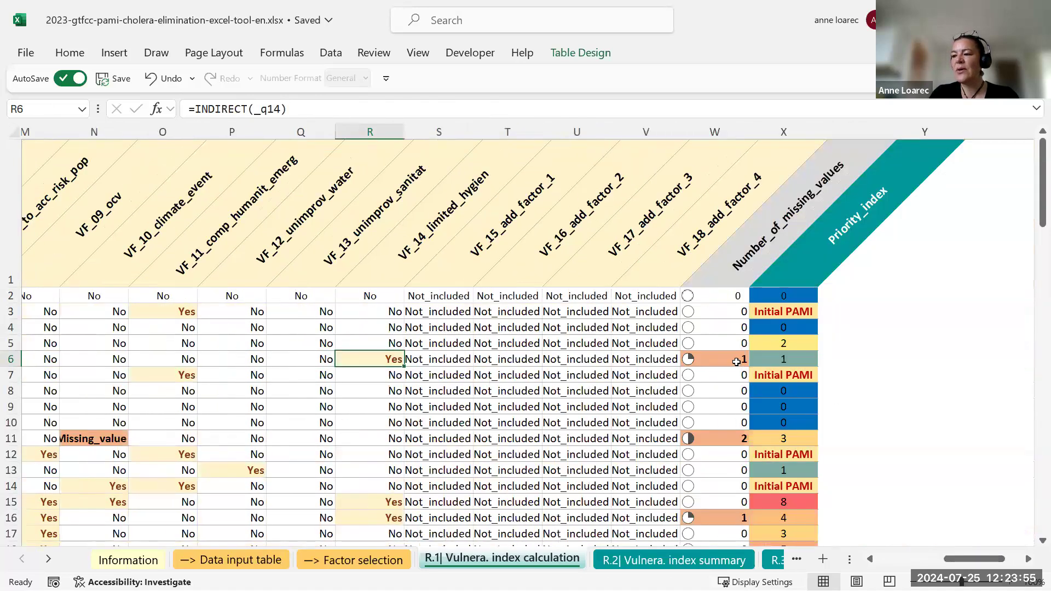
left_click(736, 362)
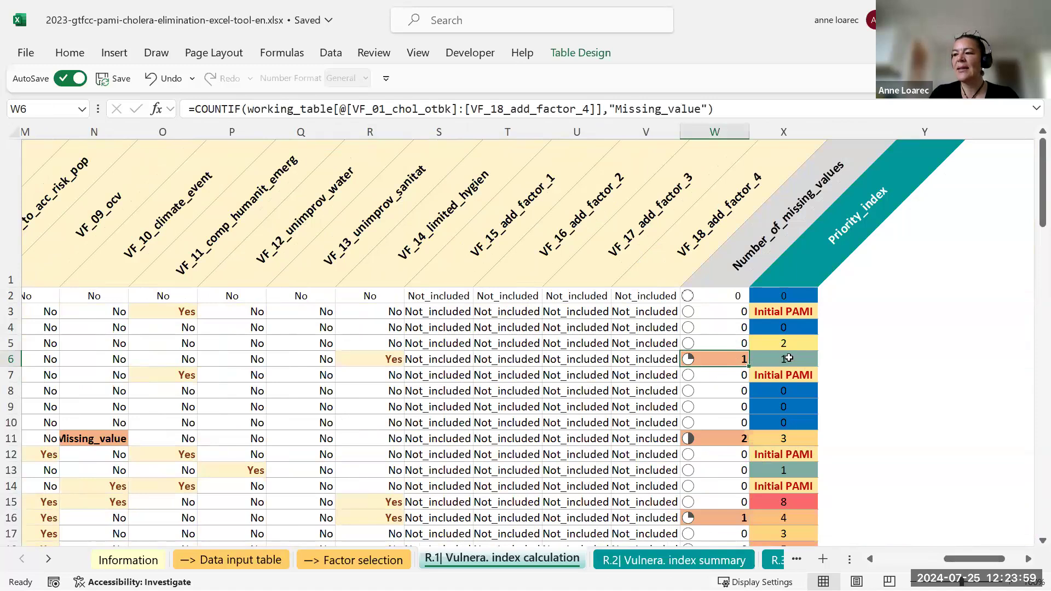
left_click(788, 358)
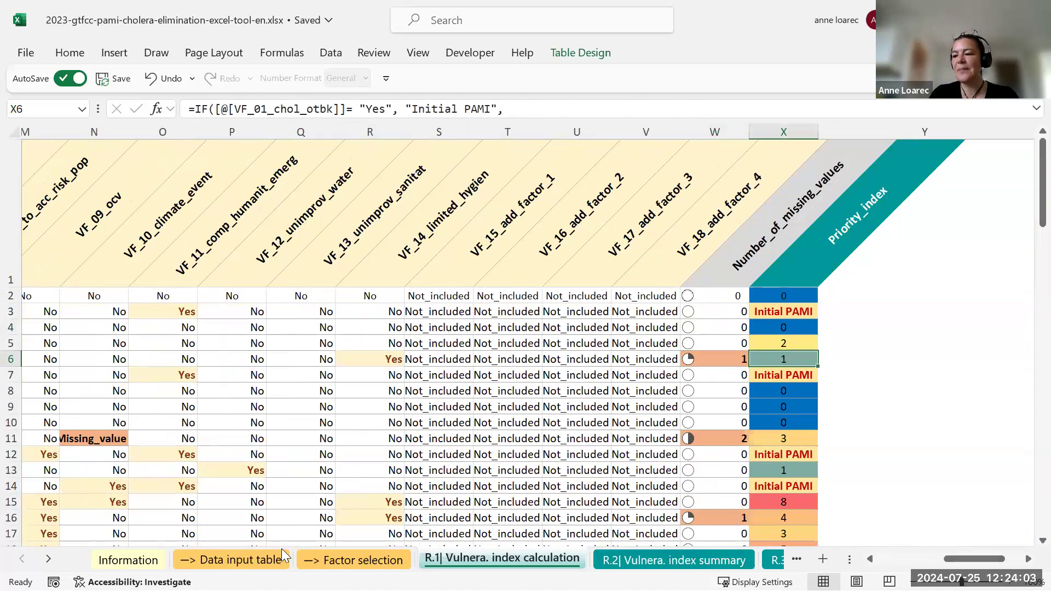
key("alt+Tab")
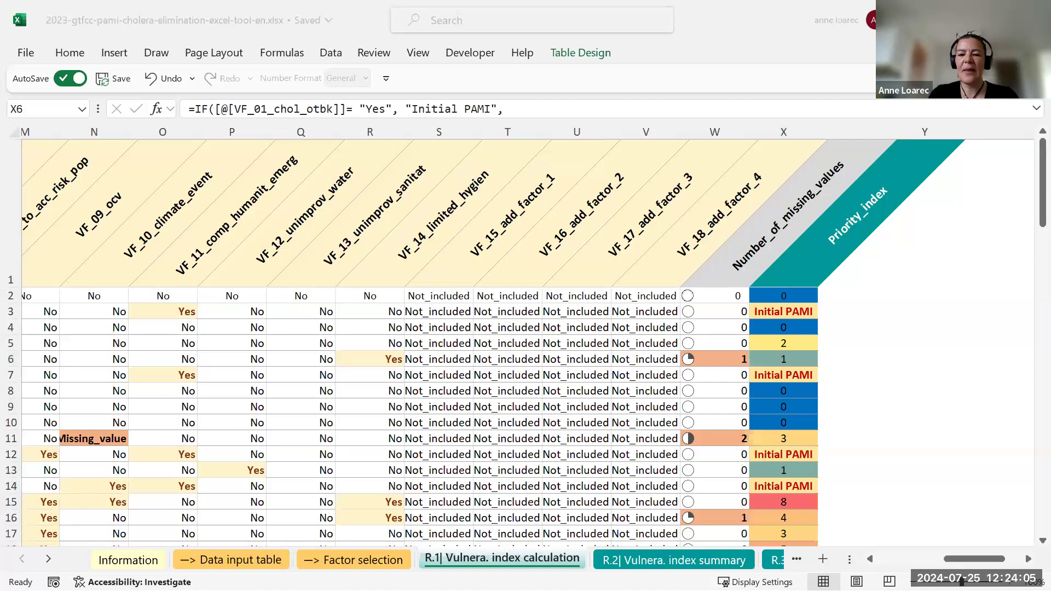